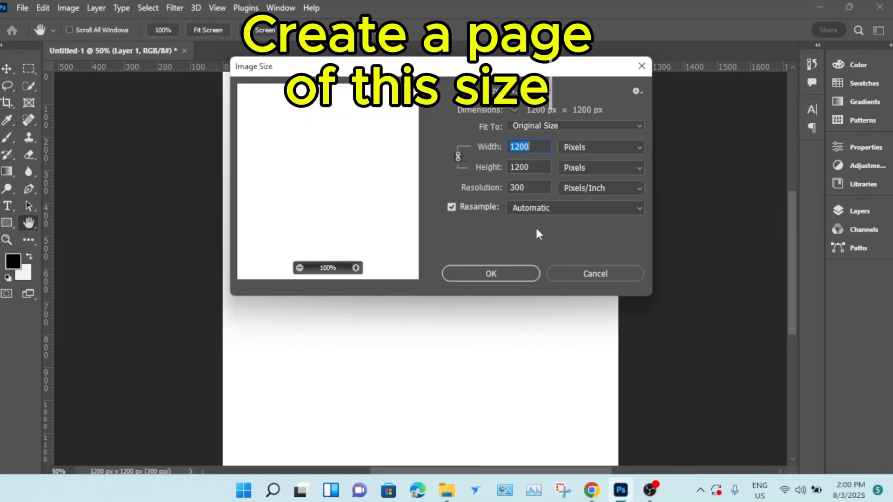
Confirm the page size of 1200 × 1200 pixels at a resolution of 300 pixels/inch
{"action": "key", "text": "Tab"}
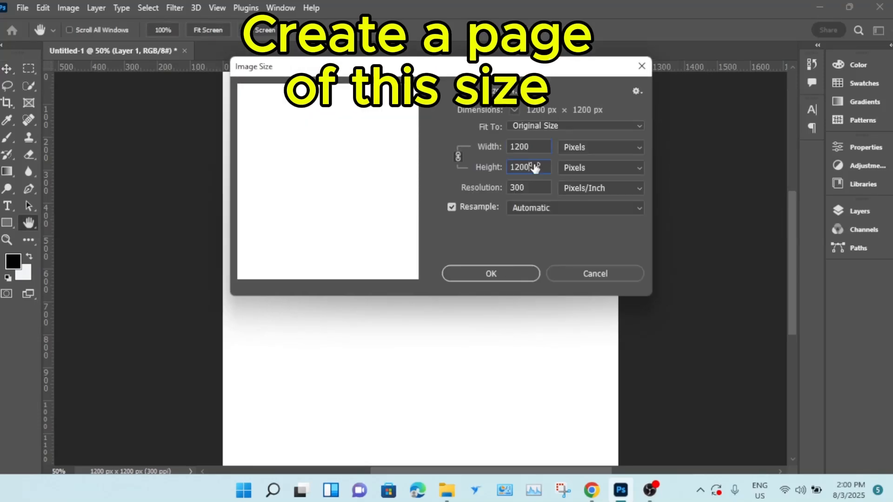
{"action": "key", "text": "Tab"}
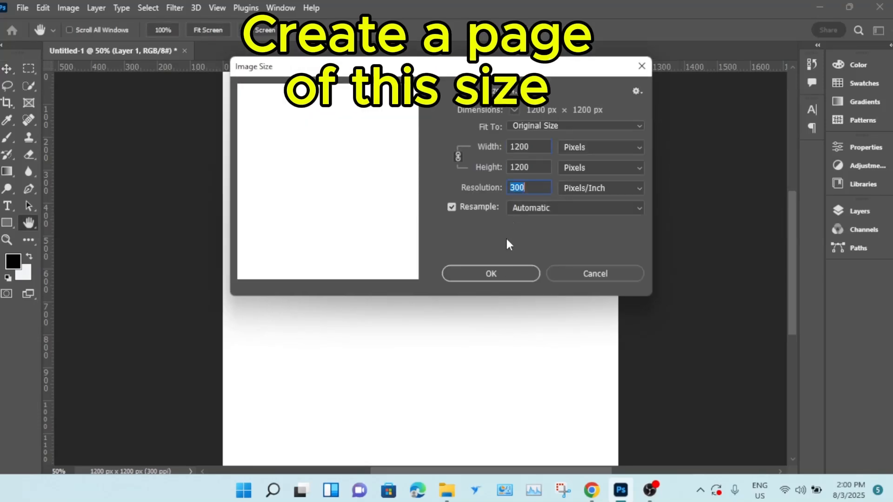
{"action": "left_click", "coordinate": [493, 274]}
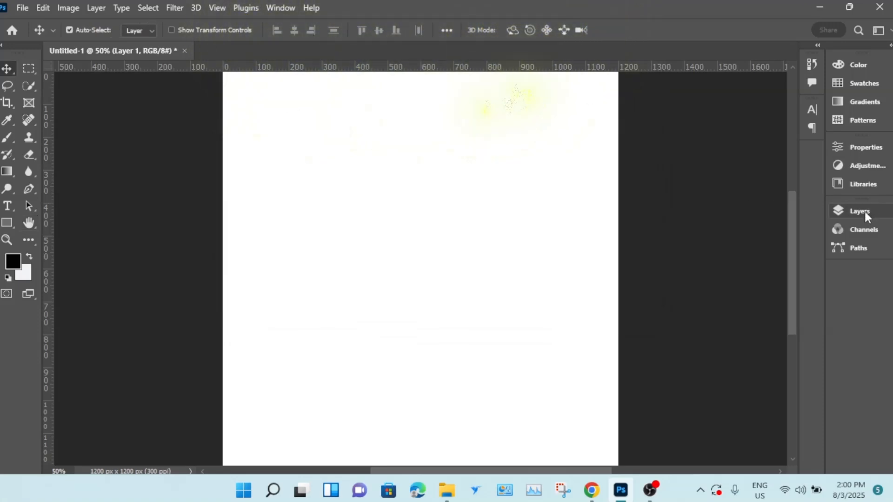
Make the Layer 1 photo of the blank book visible above the white page
{"action": "left_click", "coordinate": [861, 211]}
{"action": "left_click", "coordinate": [679, 140]}
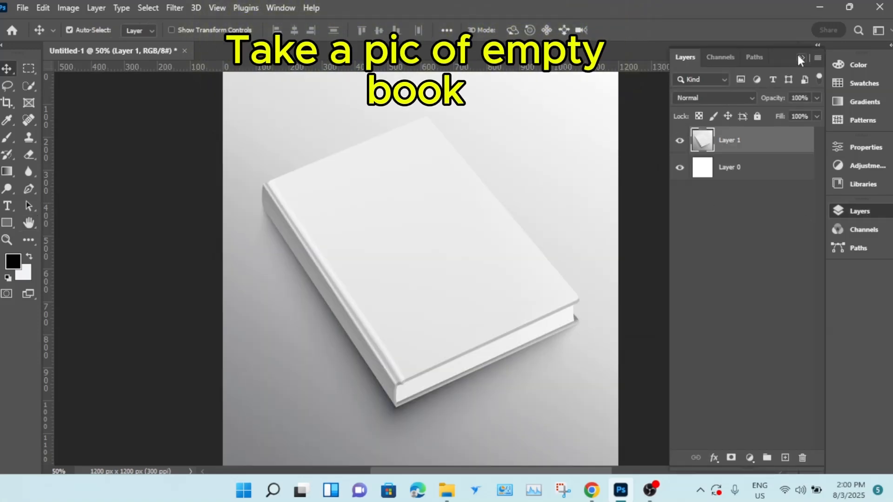
{"action": "left_click", "coordinate": [801, 56]}
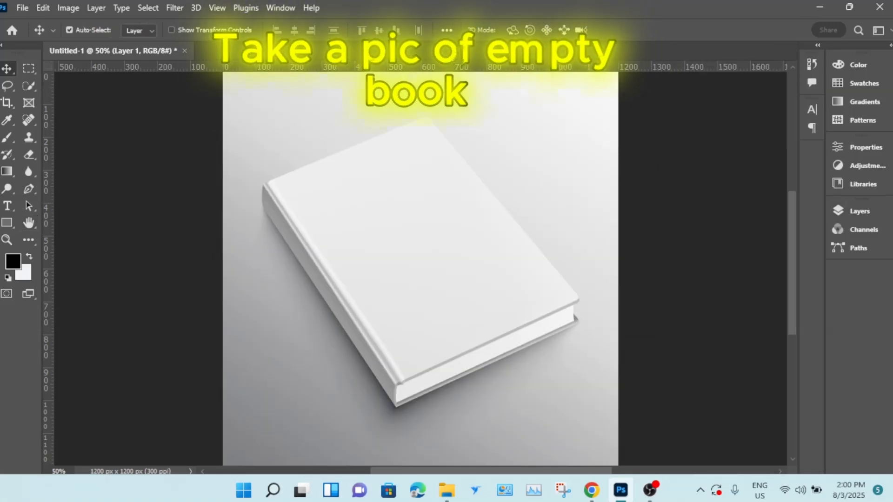
Select the book as the subject and subtract its white page edges from the selection with the Quick Selection tool
{"action": "left_click", "coordinate": [148, 8]}
{"action": "left_click", "coordinate": [183, 158]}
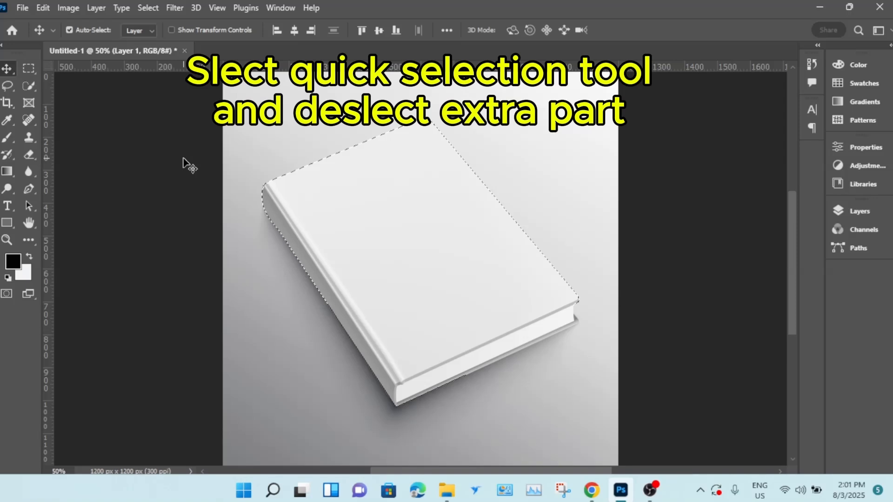
{"action": "key", "text": "w"}
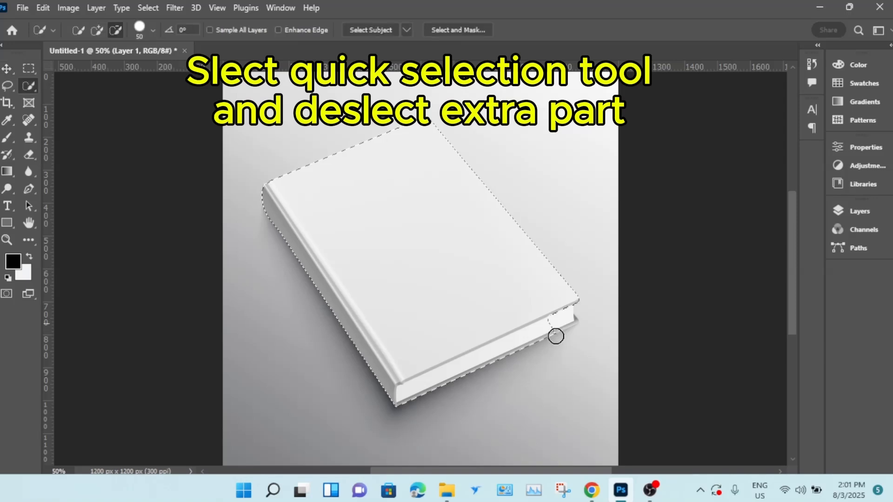
{"action": "left_click_drag", "start_coordinate": [556, 336], "coordinate": [506, 362]}
{"action": "left_click_drag", "start_coordinate": [506, 362], "coordinate": [411, 413]}
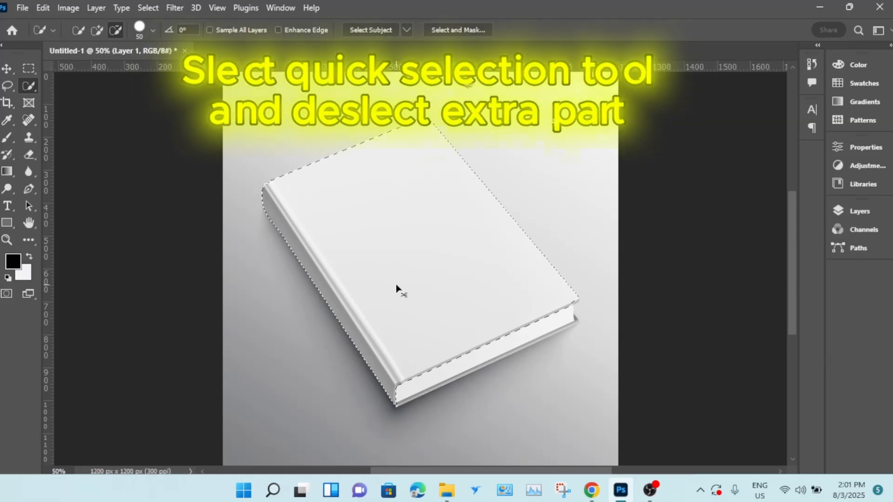
Copy the selected cover and spine onto a new layer and add an empty layer above it
{"action": "key", "text": "ctrl+j"}
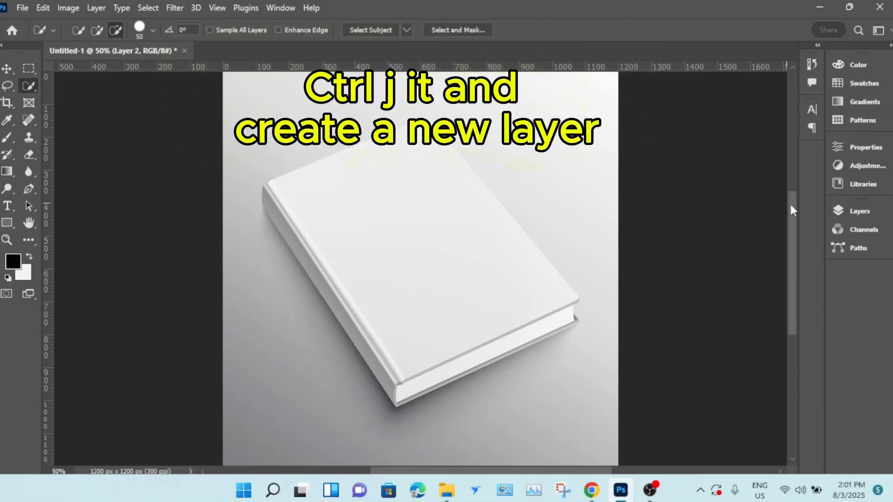
{"action": "left_click", "coordinate": [857, 212]}
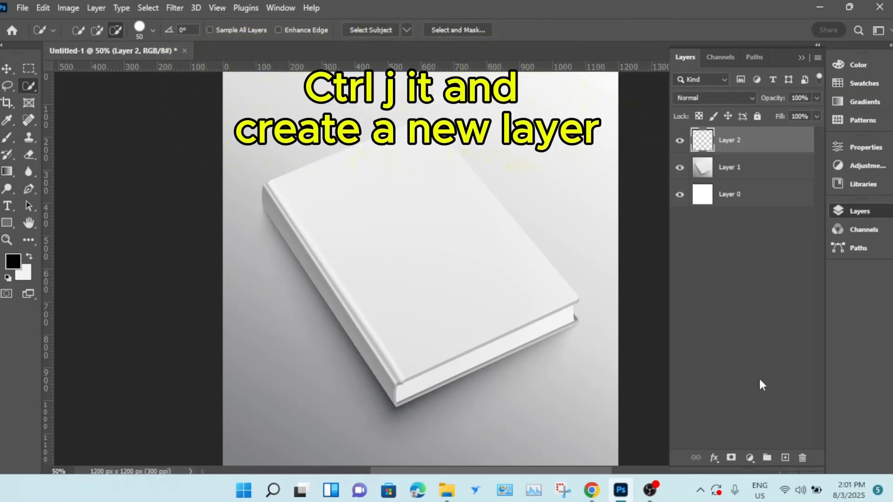
{"action": "left_click", "coordinate": [785, 459]}
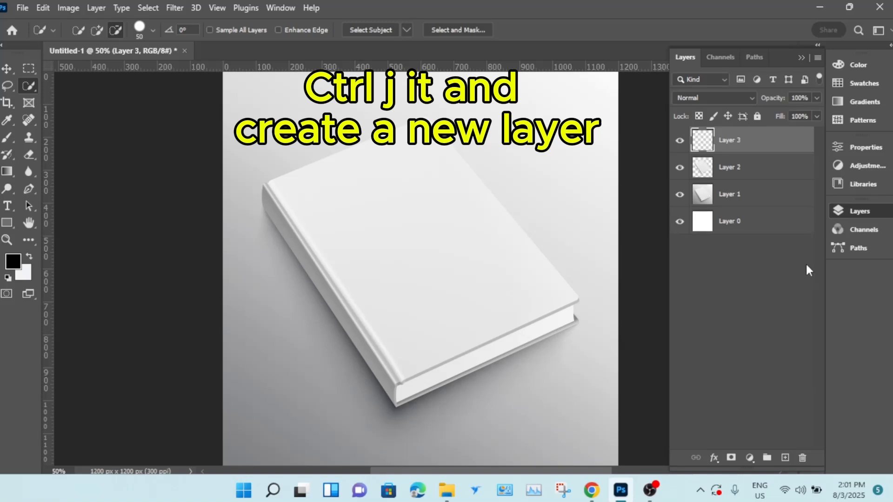
{"action": "left_click", "coordinate": [802, 57]}
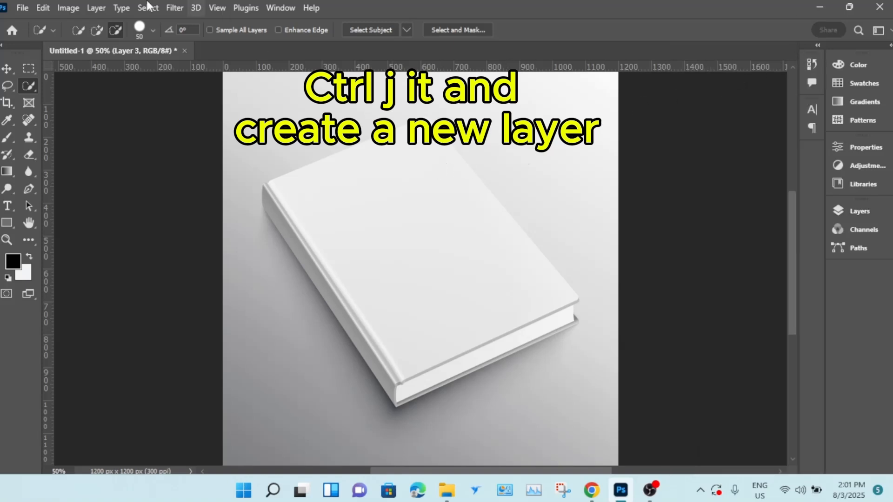
{"action": "left_click", "coordinate": [7, 68]}
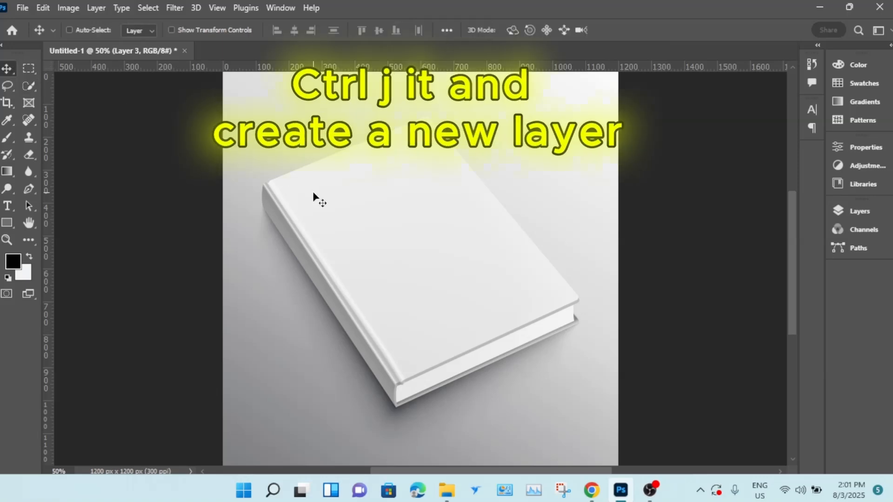
{"action": "key", "text": "ctrl+0"}
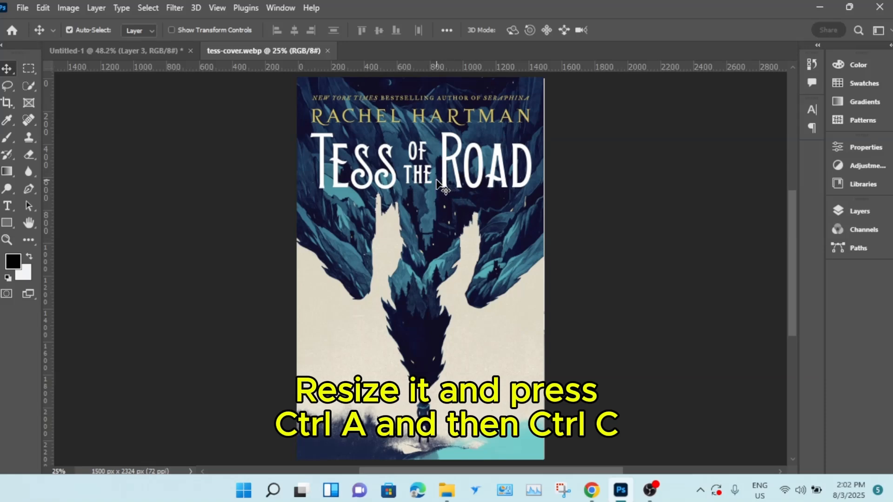
Unlock the Background layer of tess-cover.webp so the cover artwork can be transformed
{"action": "left_click", "coordinate": [866, 209]}
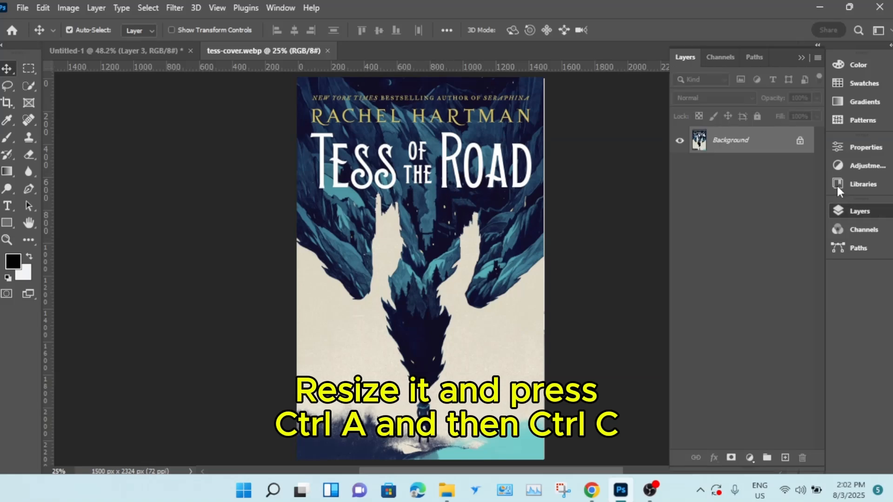
{"action": "left_click", "coordinate": [800, 146]}
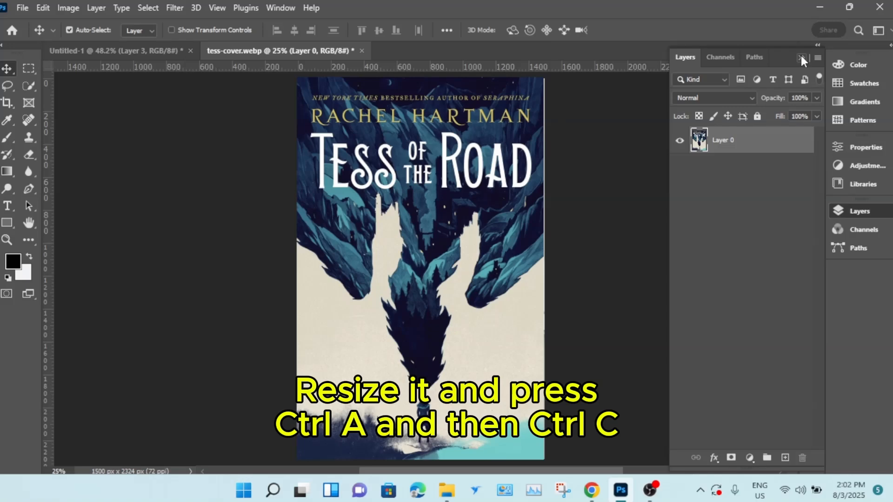
{"action": "left_click", "coordinate": [800, 56]}
Scale the cover artwork to just under half size in the canvas's bottom-right corner and copy the entire canvas
{"action": "key", "text": "ctrl+t"}
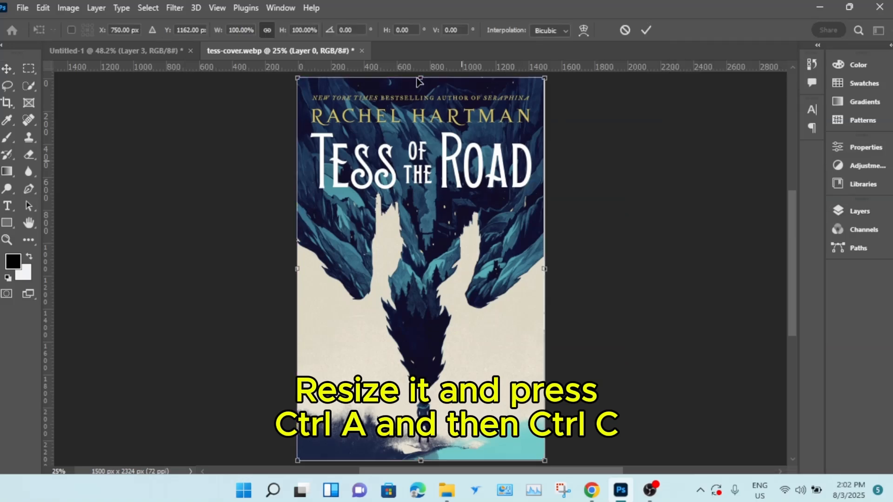
{"action": "left_click_drag", "start_coordinate": [320, 102], "coordinate": [428, 282]}
{"action": "left_click", "coordinate": [646, 30]}
{"action": "key", "text": "ctrl+a"}
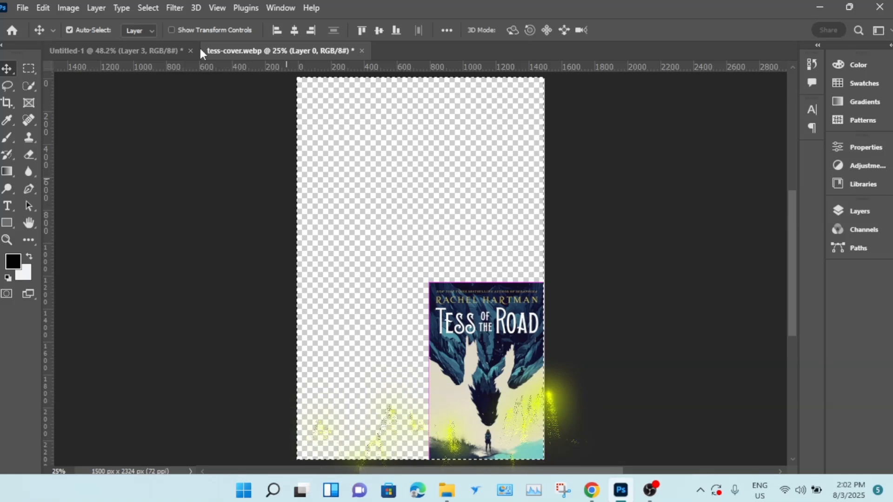
In Untitled-1, start the Vanishing Point filter on Layer 3 and define a perspective plane on the front cover's four corners
{"action": "left_click", "coordinate": [158, 51]}
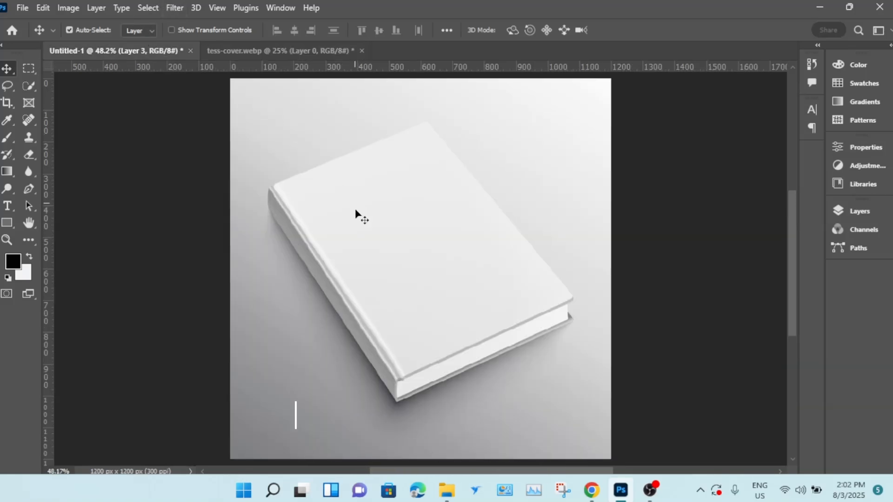
{"action": "left_click", "coordinate": [832, 211]}
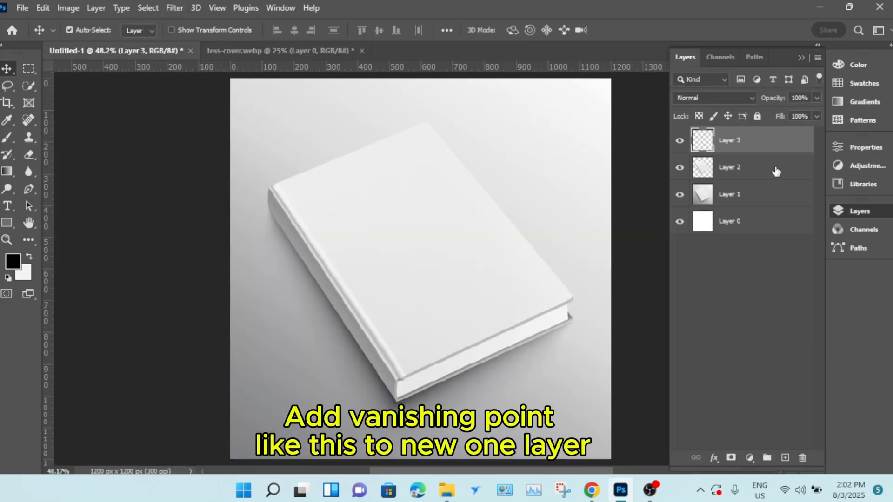
{"action": "left_click", "coordinate": [169, 8]}
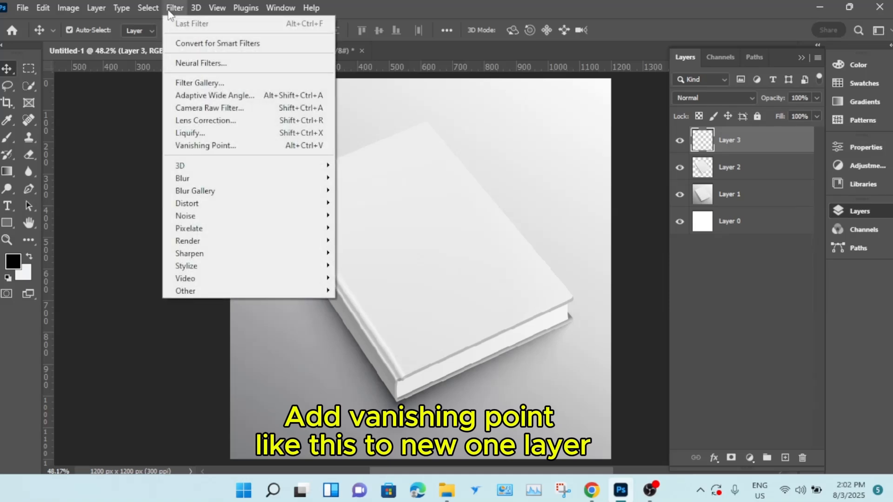
{"action": "left_click", "coordinate": [252, 150]}
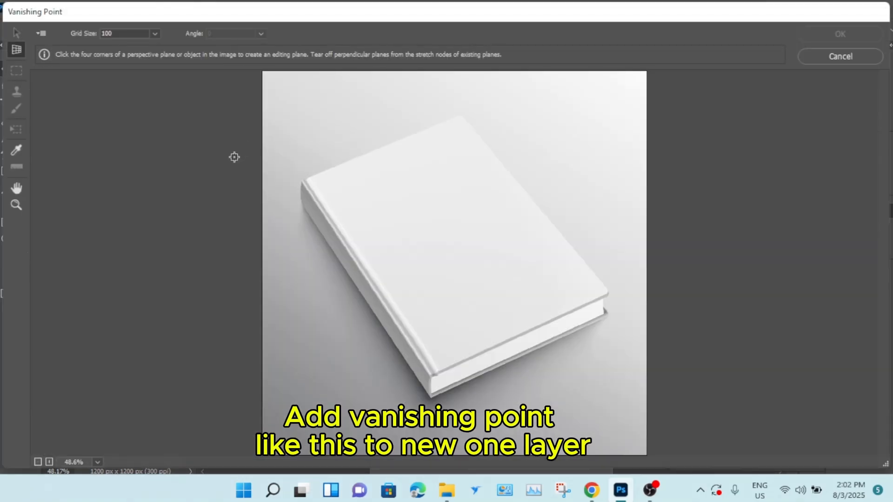
{"action": "left_click", "coordinate": [303, 180]}
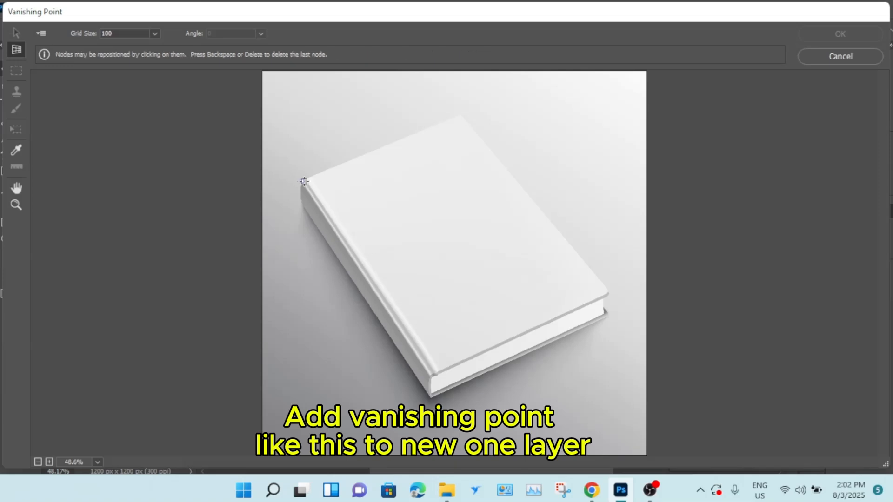
{"action": "left_click", "coordinate": [460, 114]}
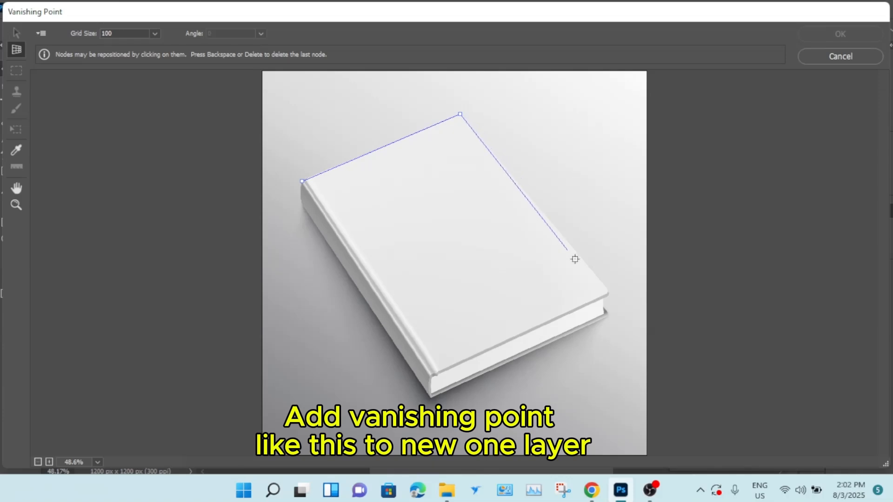
{"action": "left_click", "coordinate": [611, 293]}
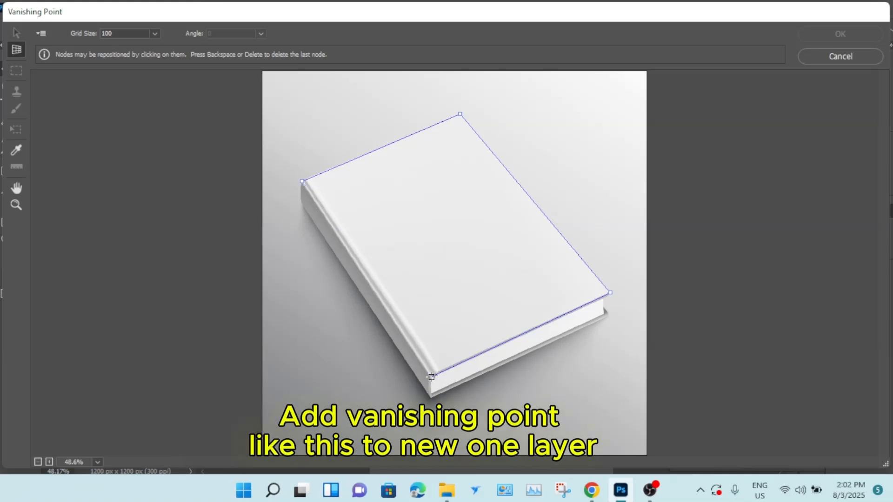
{"action": "left_click", "coordinate": [431, 377]}
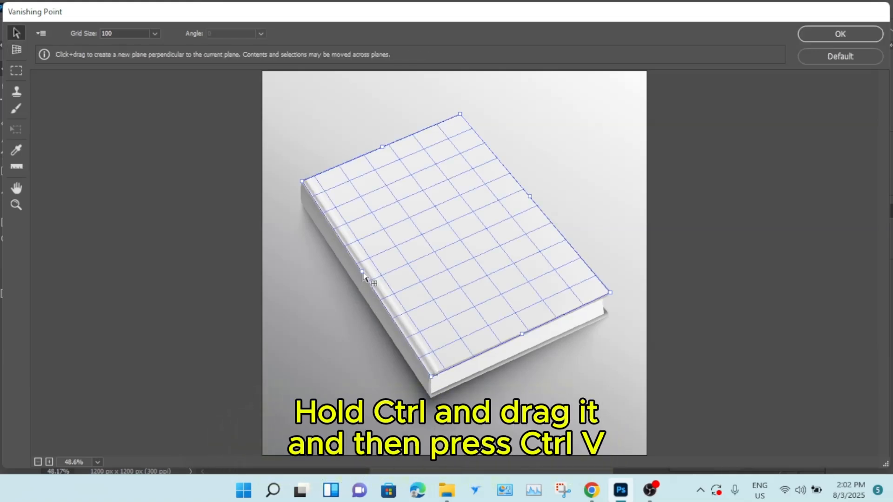
Extend a perpendicular plane from the front cover over the spine and paste the copied artwork onto the book planes
{"action": "left_click_drag", "start_coordinate": [363, 275], "coordinate": [336, 323]}
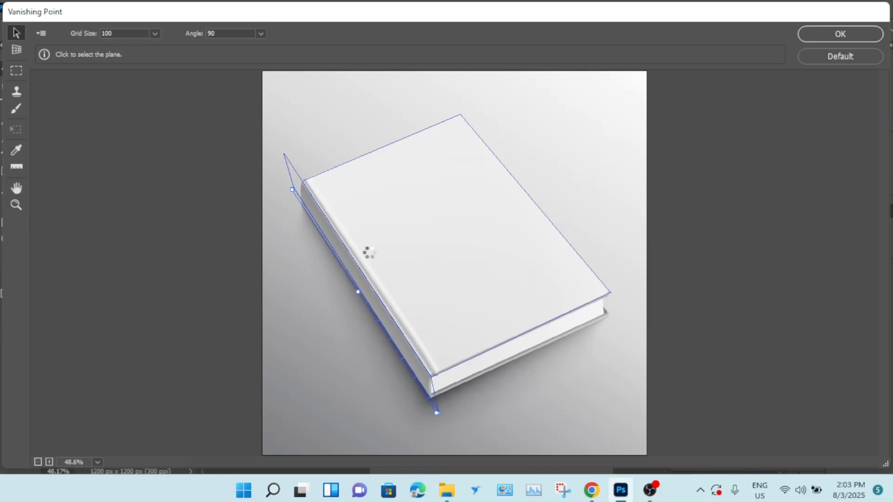
{"action": "key", "text": "ctrl+v"}
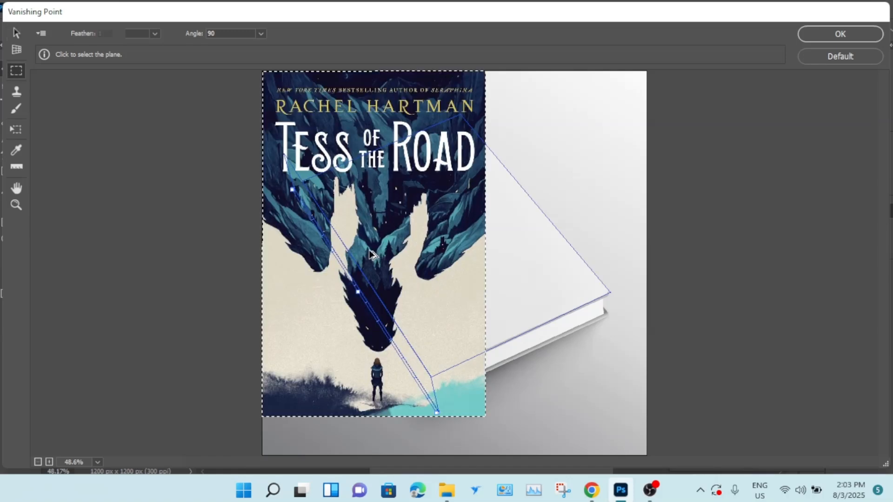
{"action": "left_click_drag", "start_coordinate": [369, 253], "coordinate": [431, 275]}
Move and resize the pasted artwork to cover the book's front and spine, and apply the Vanishing Point filter
{"action": "key", "text": "t"}
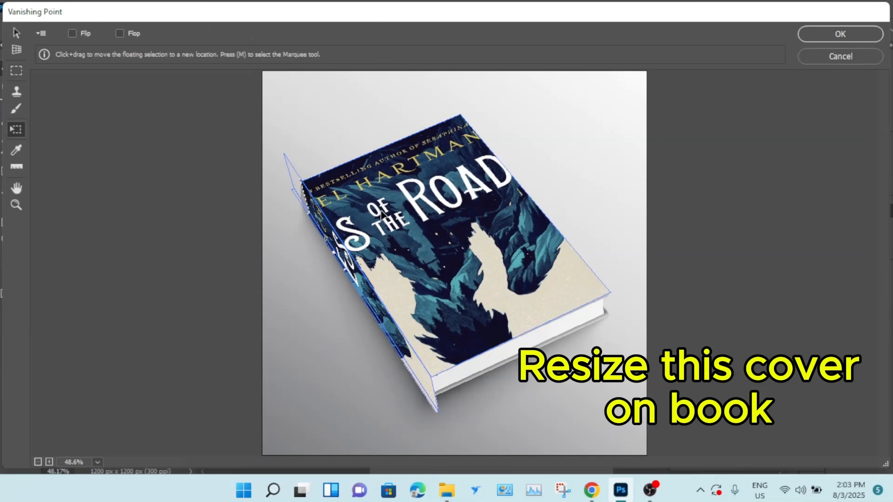
{"action": "left_click_drag", "start_coordinate": [401, 243], "coordinate": [346, 298]}
{"action": "left_click_drag", "start_coordinate": [455, 251], "coordinate": [562, 243]}
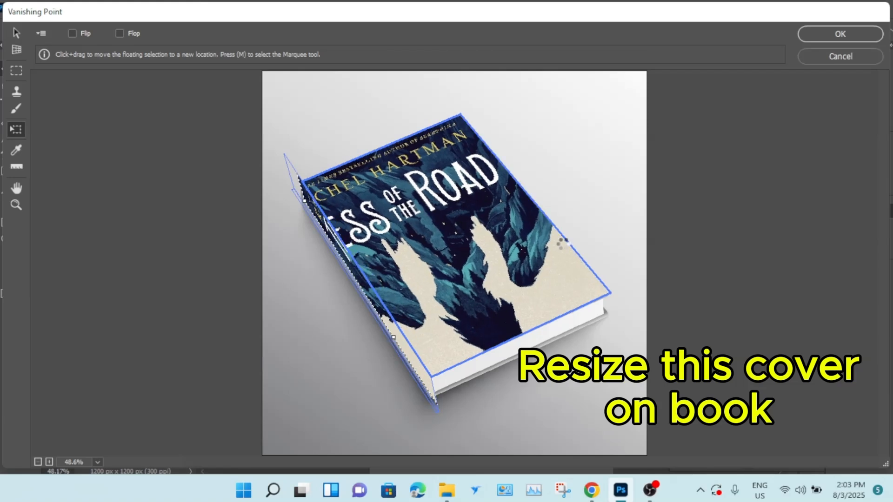
{"action": "left_click_drag", "start_coordinate": [394, 338], "coordinate": [381, 339]}
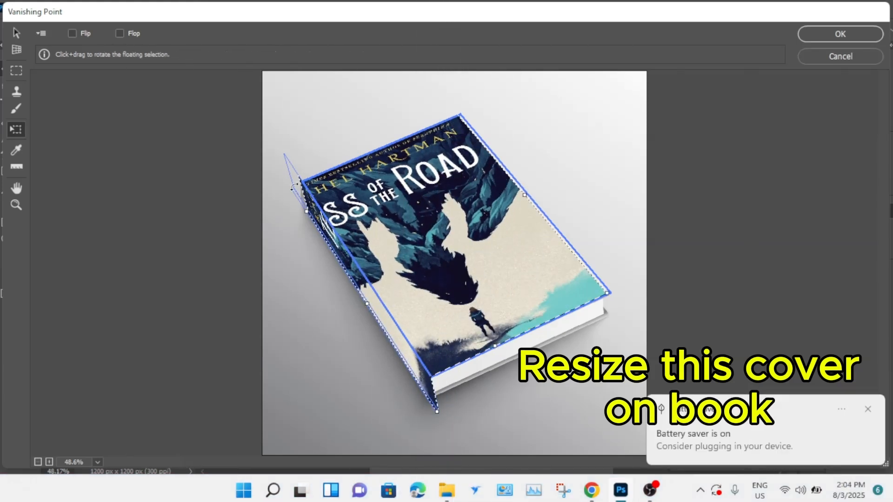
{"action": "left_click_drag", "start_coordinate": [302, 212], "coordinate": [304, 211]}
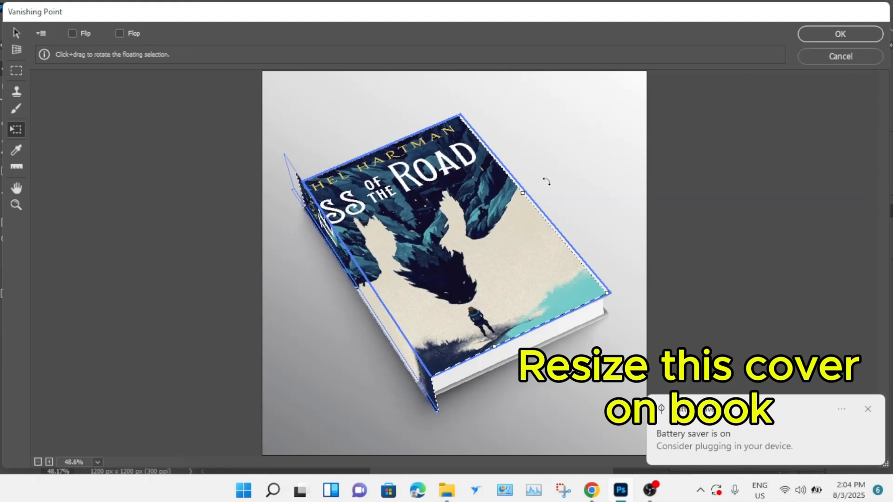
{"action": "left_click_drag", "start_coordinate": [523, 191], "coordinate": [530, 188]}
{"action": "left_click", "coordinate": [840, 34]}
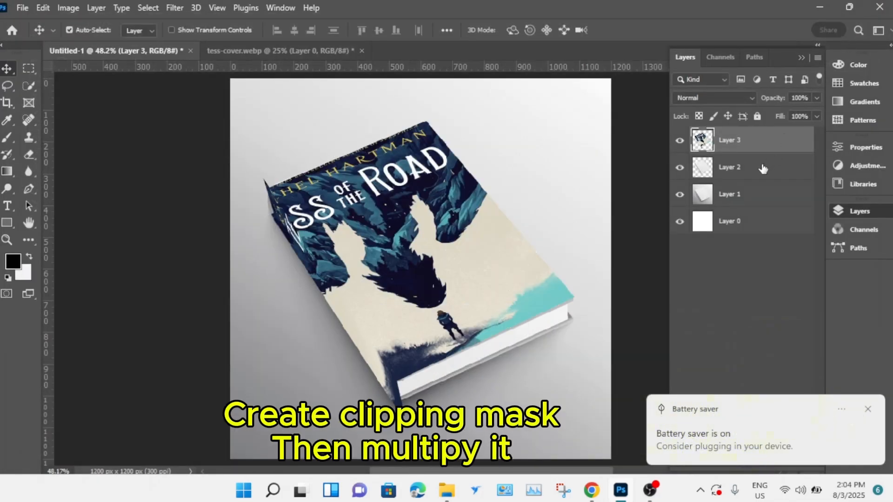
Clip the Layer 3 artwork to the book cutout on Layer 2 with a clipping mask
{"action": "left_click", "coordinate": [763, 169]}
{"action": "left_click", "coordinate": [754, 147], "text": "ctrl"}
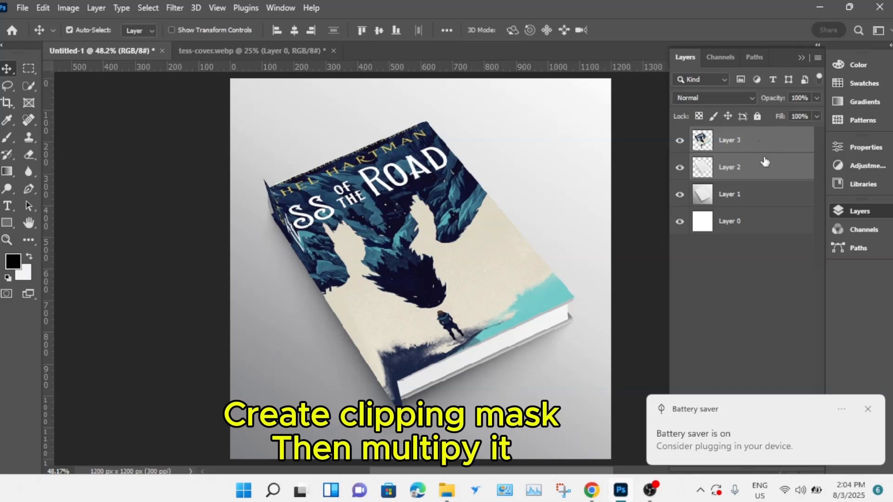
{"action": "left_click", "coordinate": [762, 150], "text": "alt"}
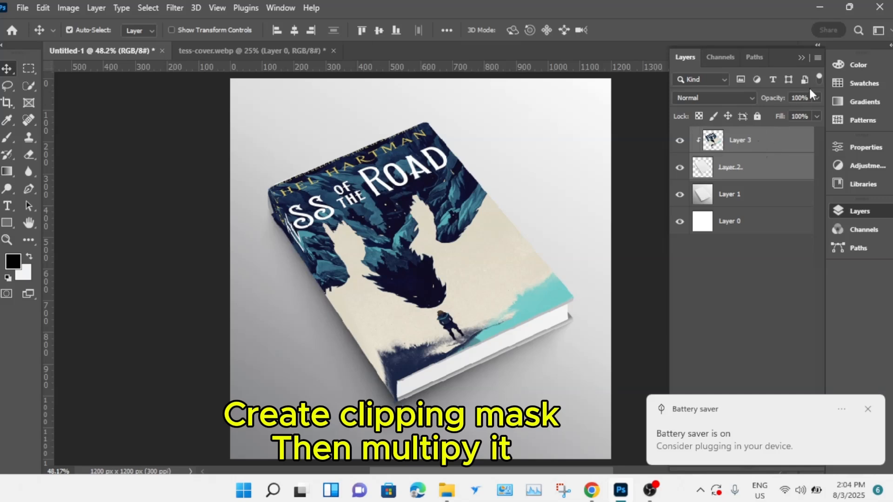
Set the blend mode of the clipped artwork on Layer 3 to Multiply
{"action": "left_click", "coordinate": [780, 140]}
{"action": "left_click", "coordinate": [727, 99]}
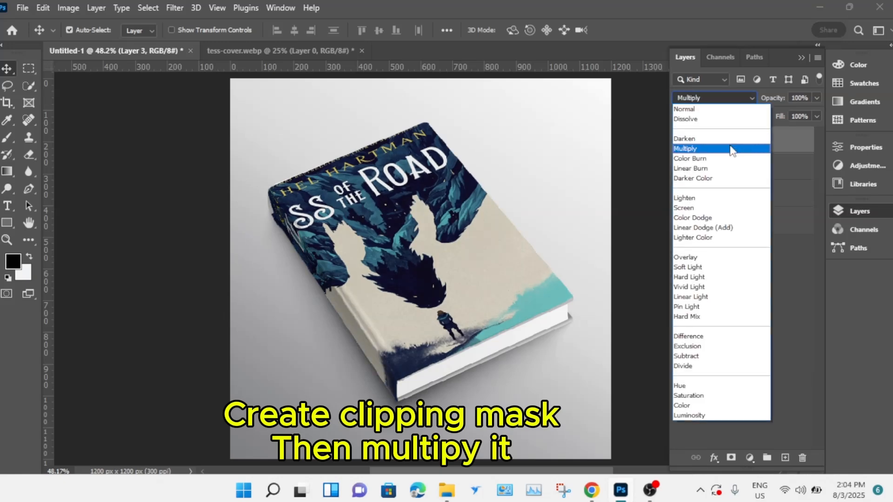
{"action": "left_click", "coordinate": [732, 149]}
In Layer 3's Blending Options, split the Current Layer white Blend If slider to 237 / 255, shift the Underlying Layer white slider slightly darker, and apply
{"action": "left_click", "coordinate": [715, 458]}
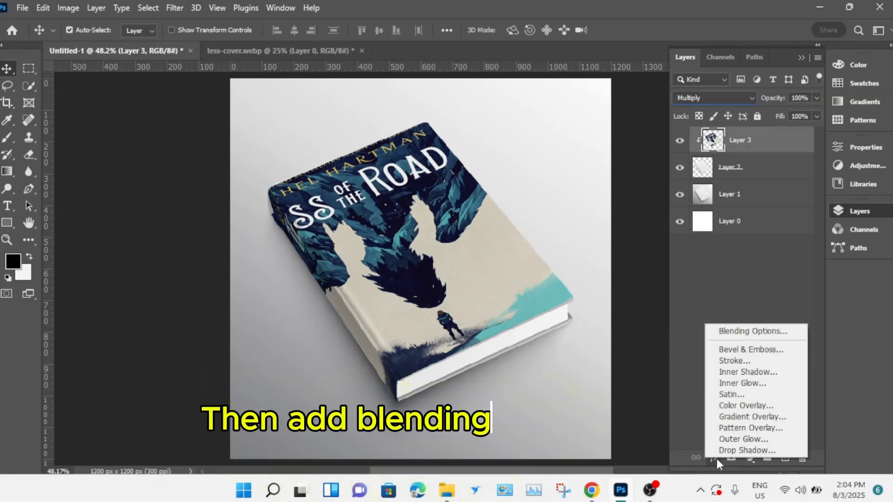
{"action": "left_click", "coordinate": [743, 333]}
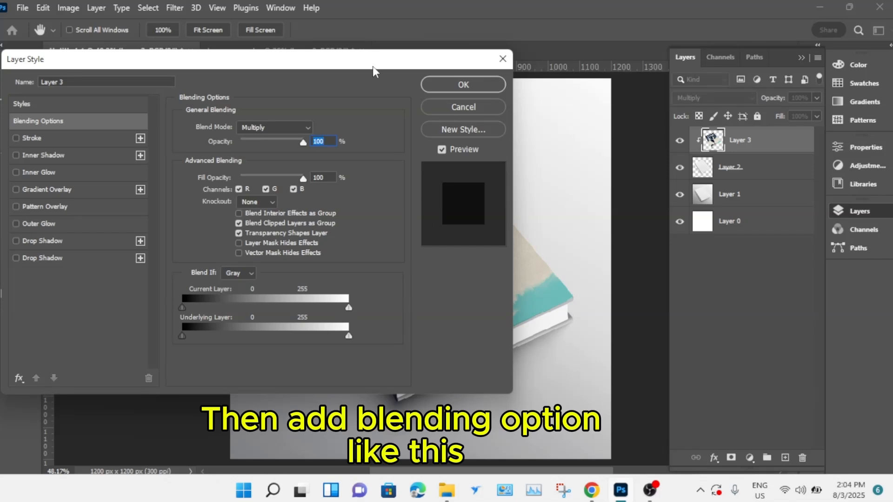
{"action": "left_click_drag", "start_coordinate": [376, 64], "coordinate": [147, 15]}
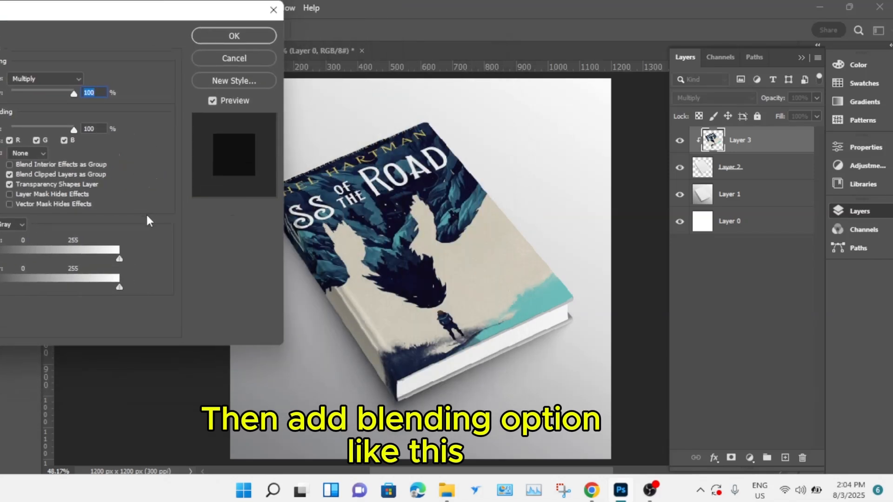
{"action": "left_click_drag", "start_coordinate": [118, 258], "coordinate": [108, 259]}
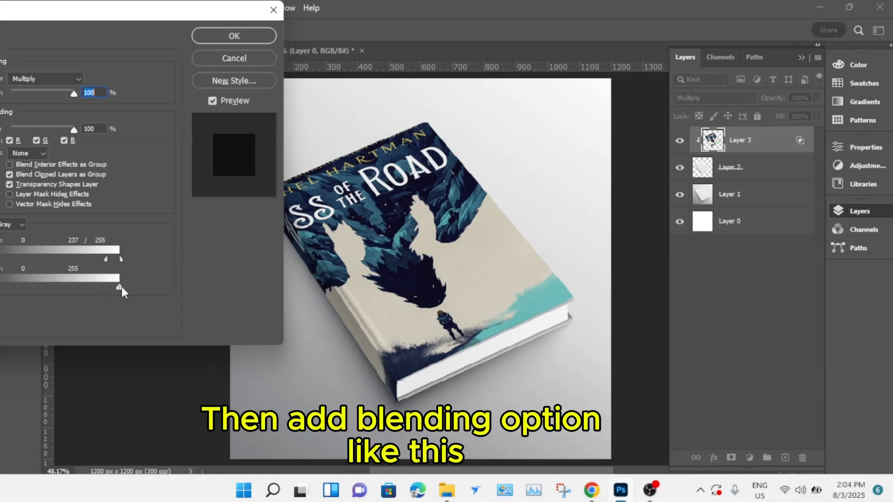
{"action": "left_click_drag", "start_coordinate": [119, 286], "coordinate": [108, 285]}
{"action": "left_click", "coordinate": [223, 36]}
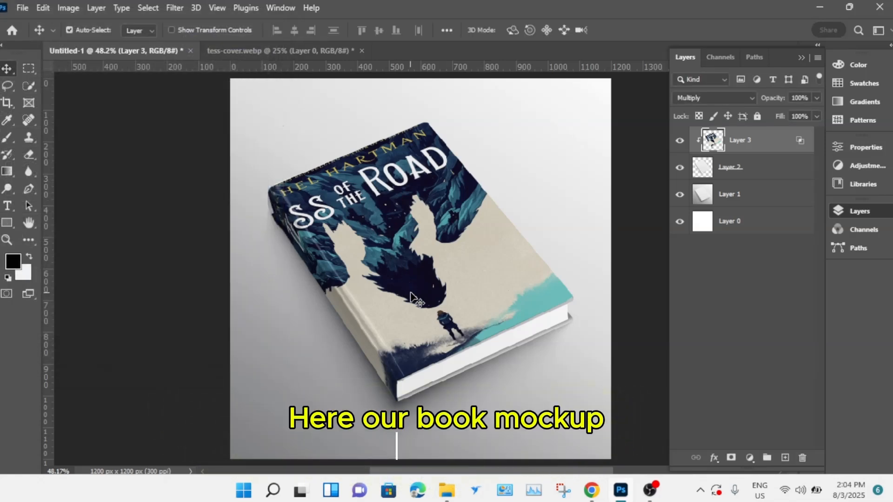
{"action": "left_click", "coordinate": [800, 58]}
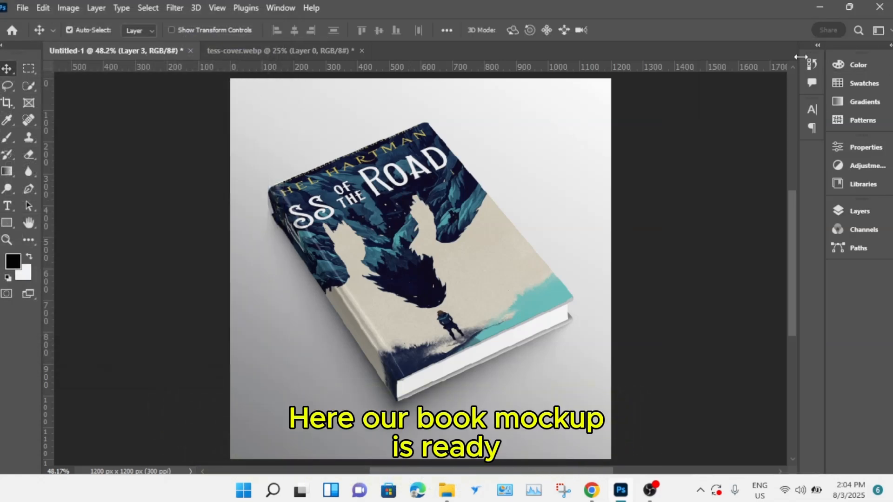